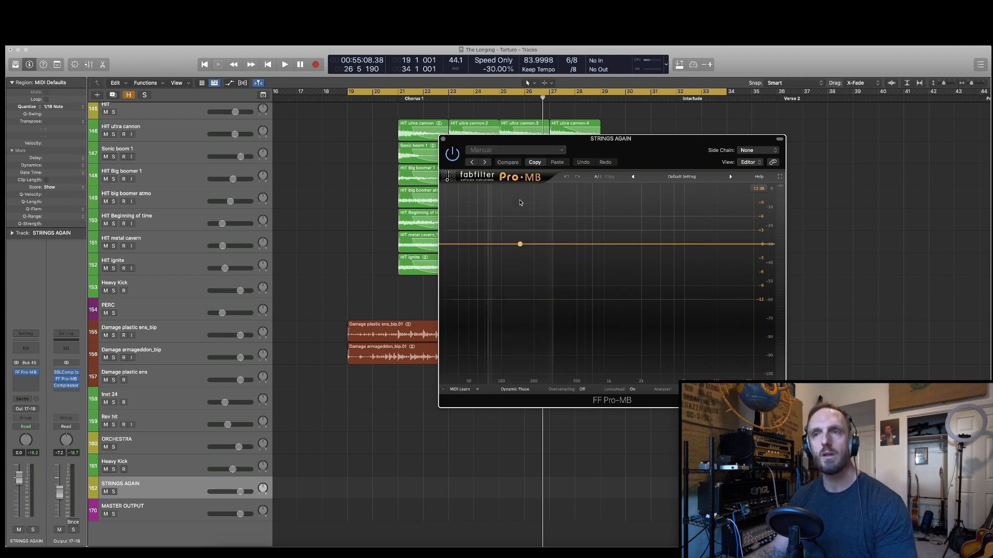
# Step: Add a Pro-MB compression band in the midrange and extend its high crossover to about 12 kHz
pyautogui.click(574, 244)
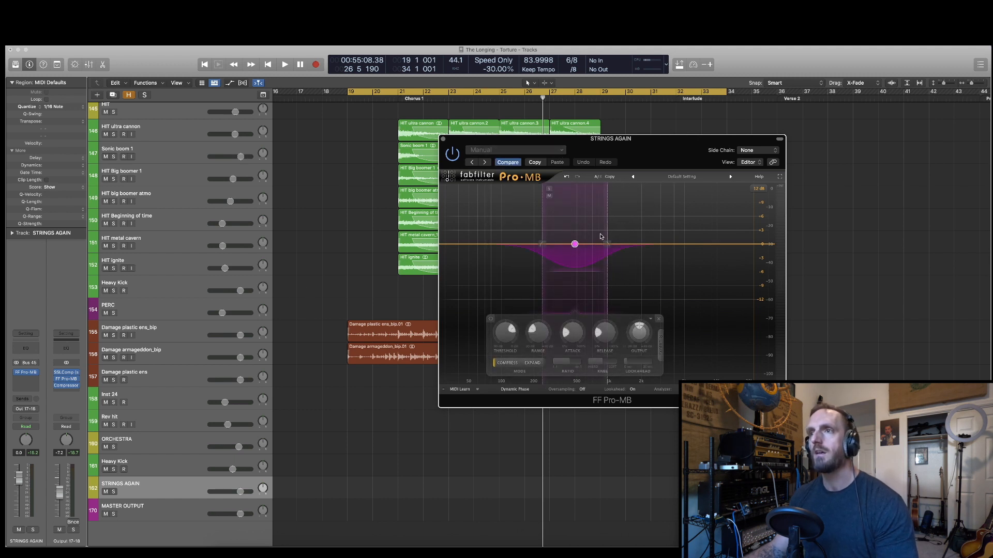
pyautogui.moveTo(607, 228); pyautogui.dragTo(726, 233)
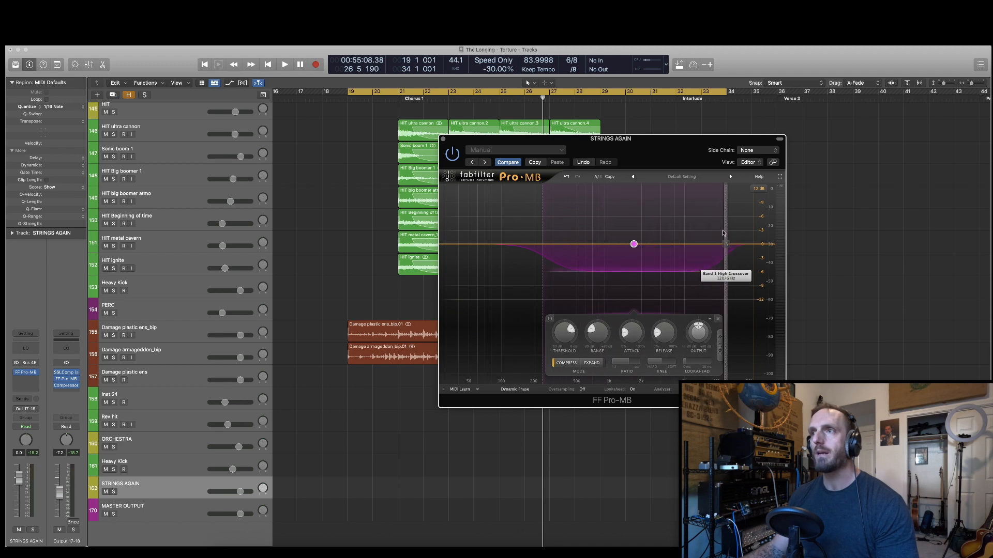
# Step: Look up the audio channel of the second LEAD VOX track and set the Pro-MB side chain to that channel, Audio 109
pyautogui.scroll(20, 317, 233)
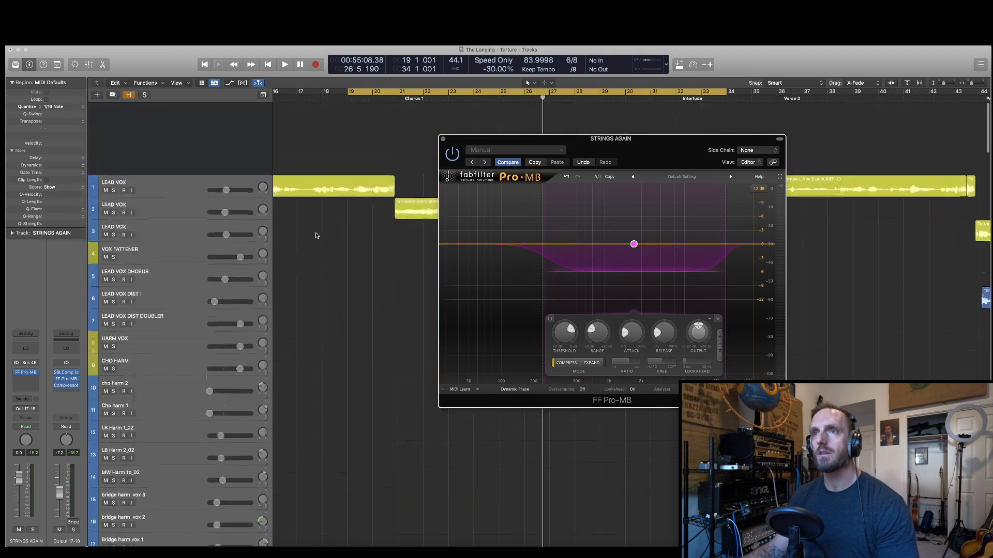
pyautogui.click(170, 143)
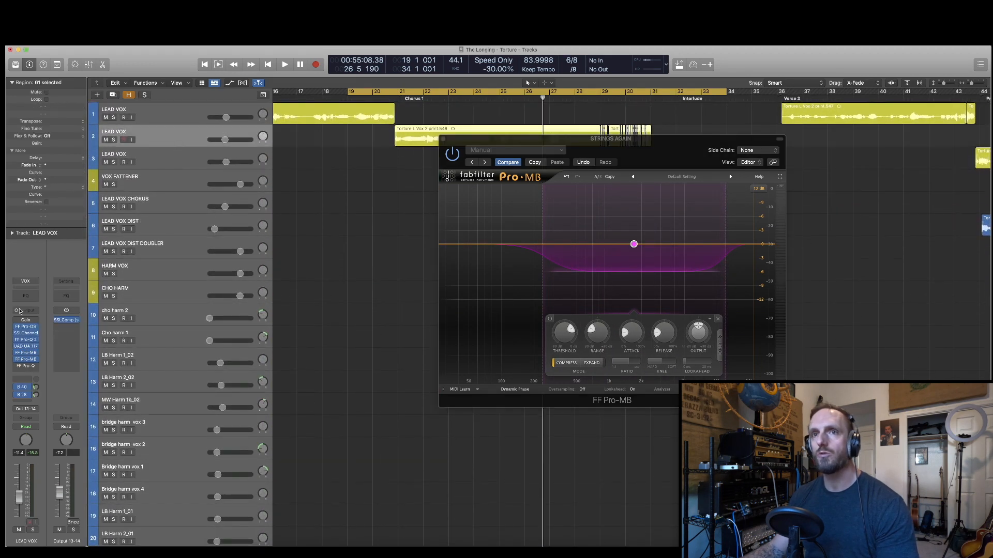
pyautogui.click(12, 233)
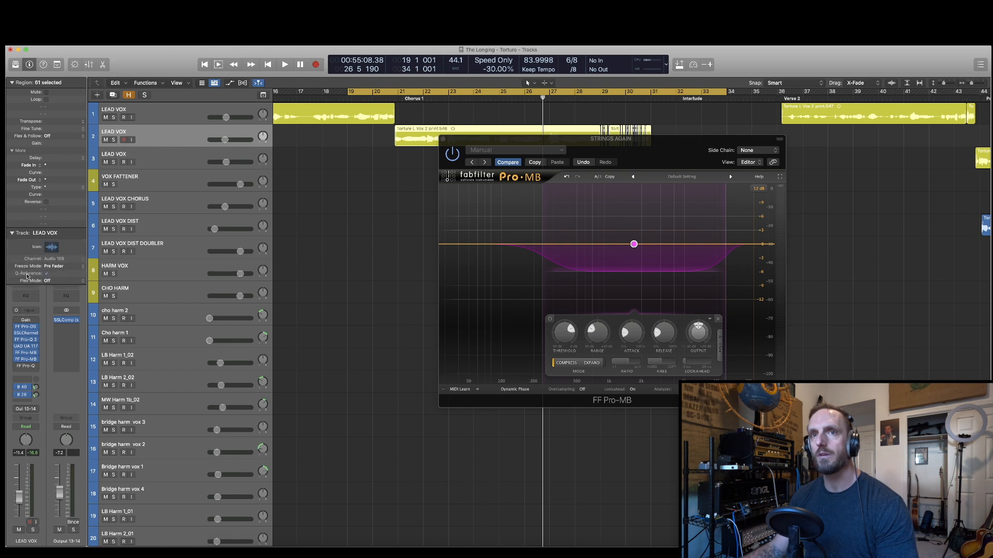
pyautogui.click(12, 233)
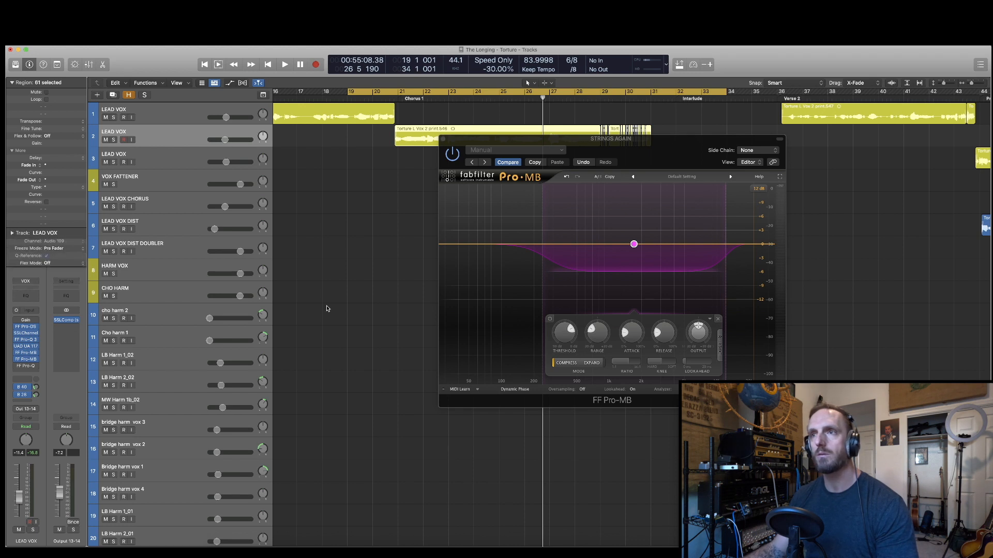
pyautogui.click(758, 150)
pyautogui.moveTo(758, 163)
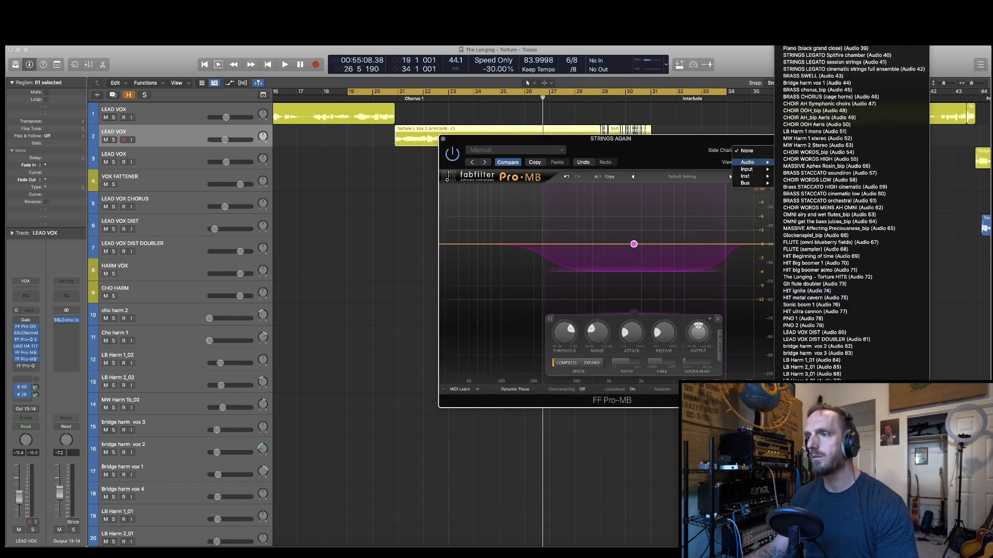
pyautogui.click(814, 534)
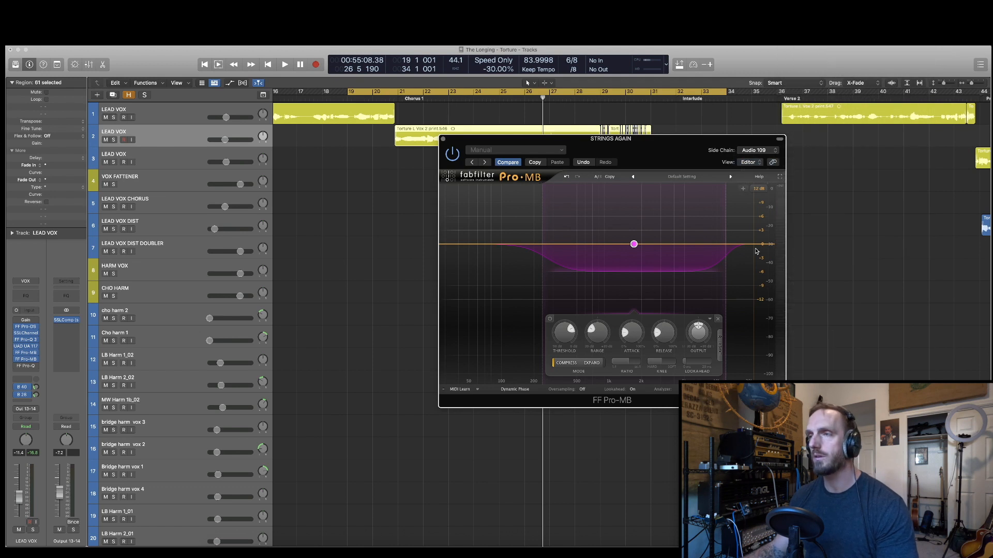
# Step: Expand the band's side chain options and move the plug-in window clear of the chorus lead vocal region
pyautogui.click(720, 345)
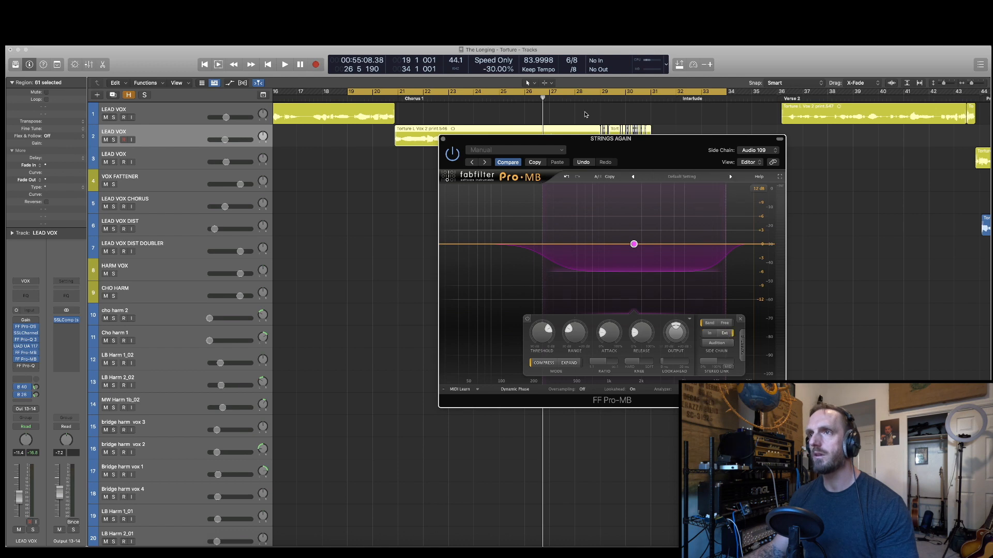
pyautogui.moveTo(584, 143); pyautogui.dragTo(517, 131)
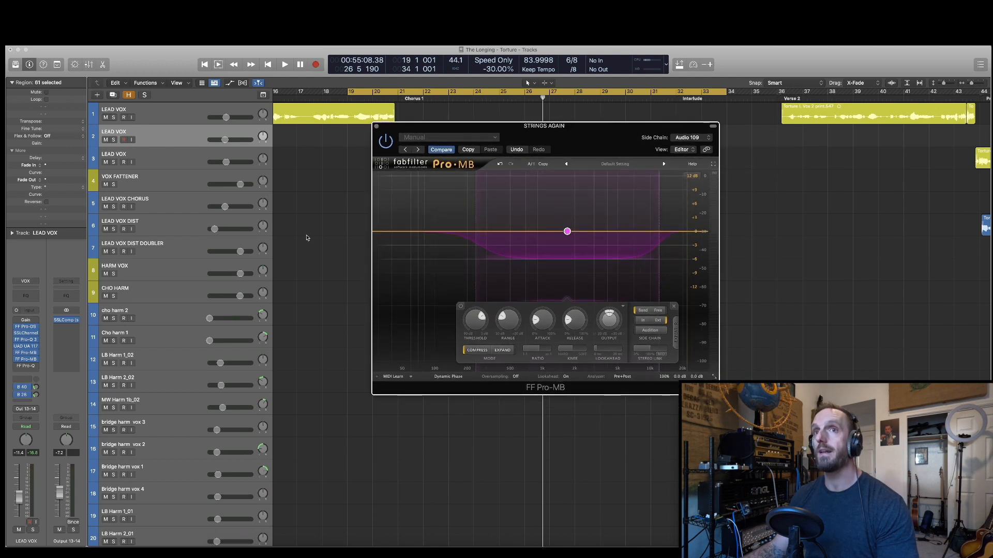
pyautogui.moveTo(479, 129); pyautogui.dragTo(472, 198)
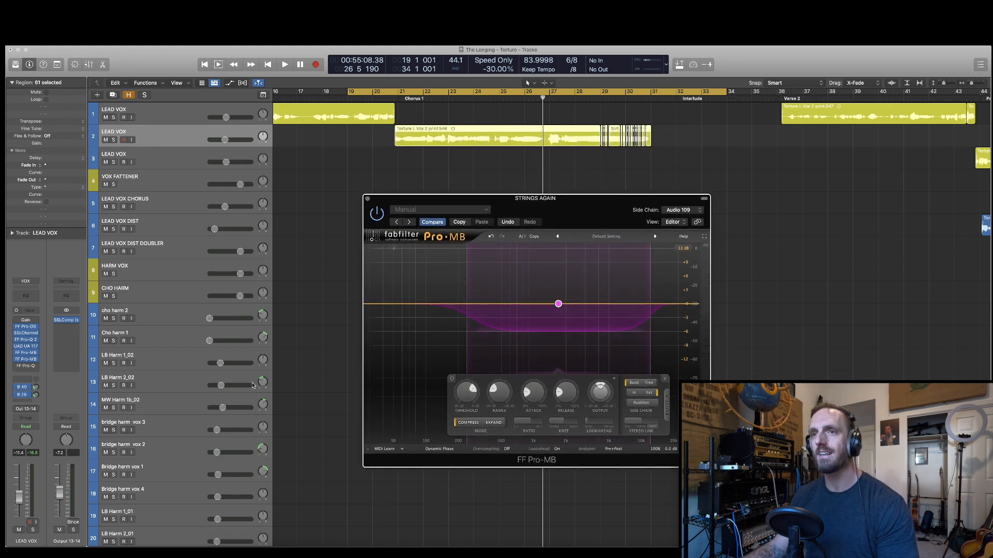
# Step: Select the STRINGS AGAIN track, play from bar 19, and set the band's range to about -9 dB
pyautogui.scroll(-20, 253, 383)
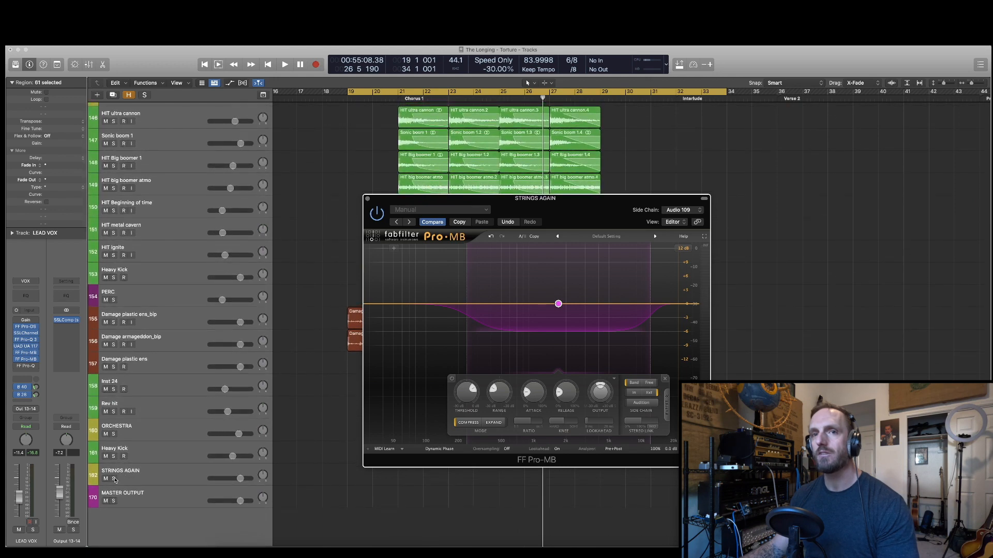
pyautogui.click(146, 475)
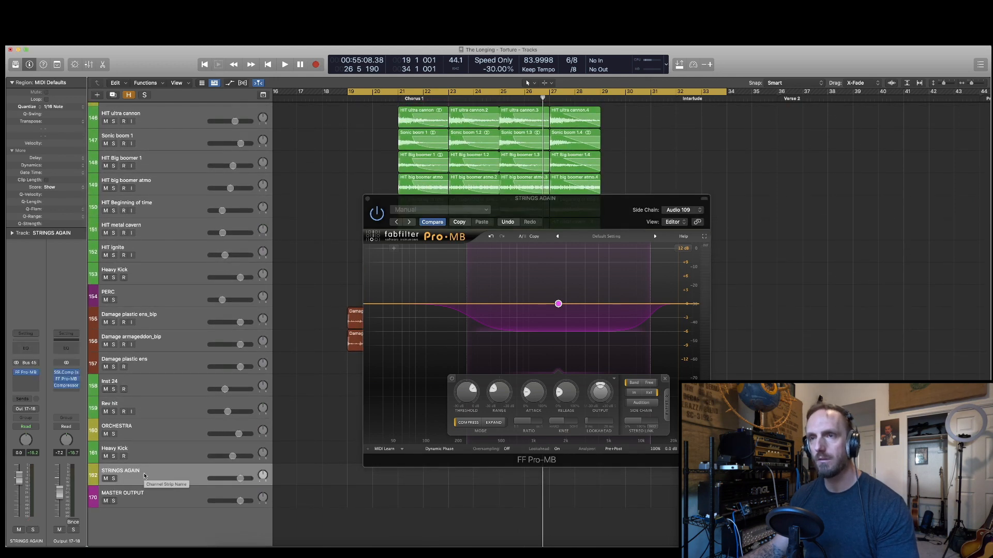
pyautogui.click(350, 93)
pyautogui.press('space')
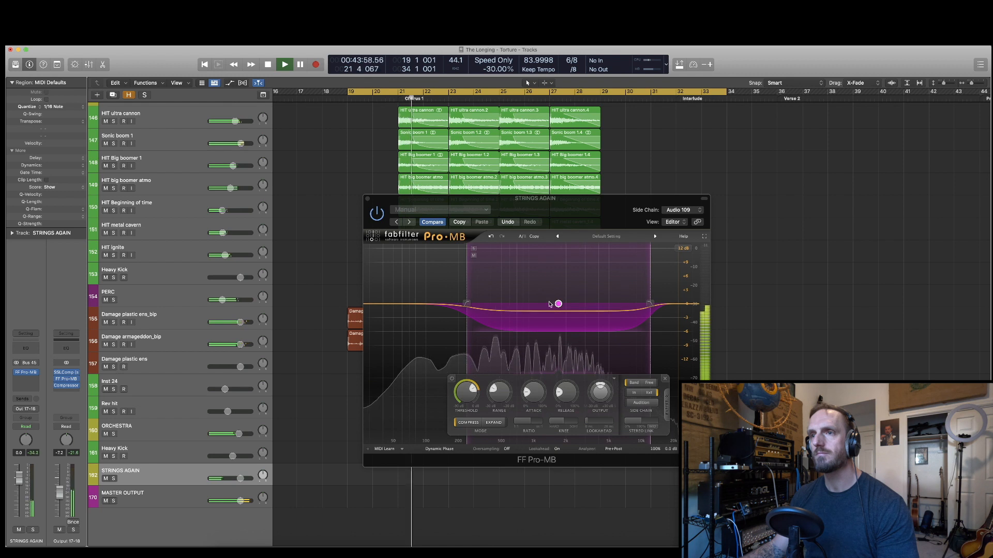
pyautogui.click(470, 394)
pyautogui.moveTo(498, 394); pyautogui.dragTo(495, 399)
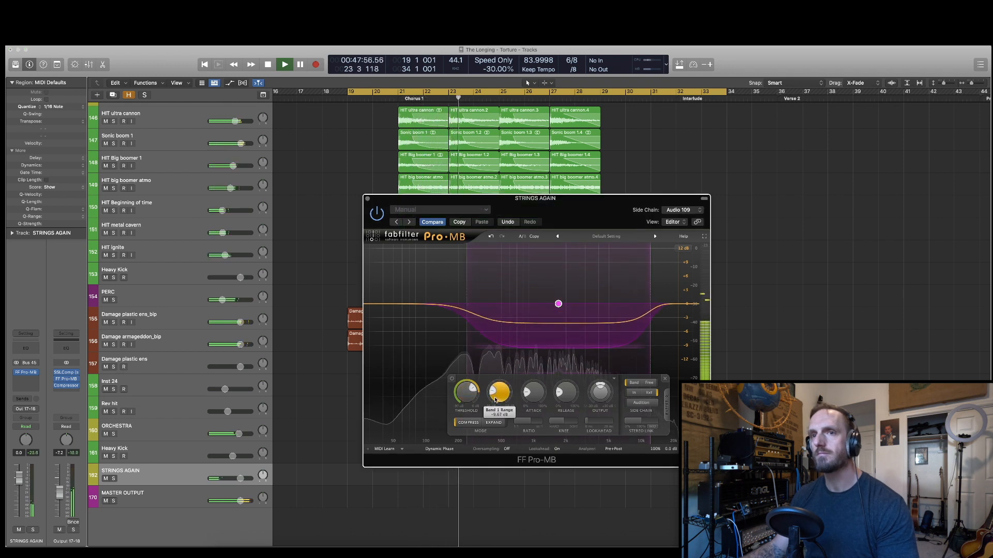
# Step: Solo the STRINGS AGAIN track, lengthen the band's release during playback, and stop to check the range and release settings
pyautogui.click(113, 479)
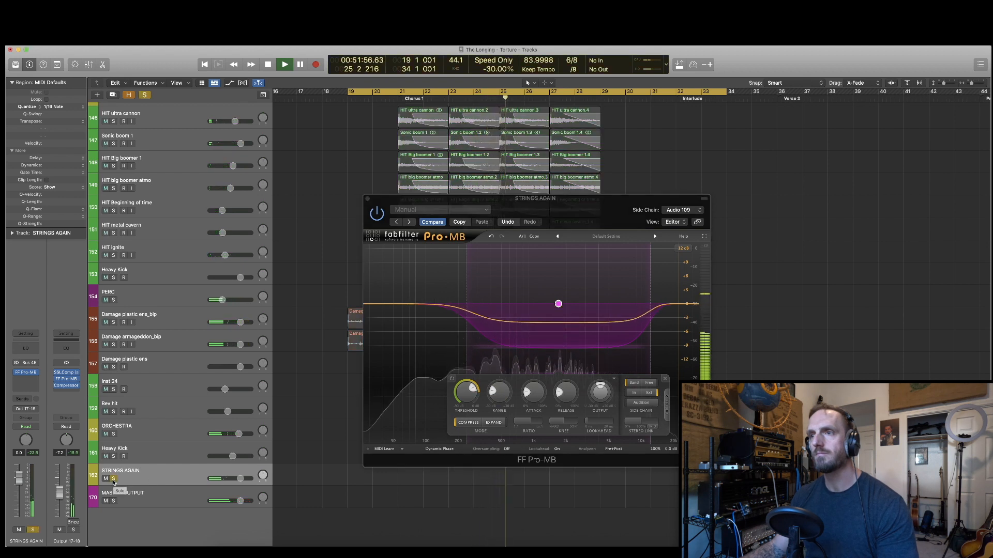
pyautogui.moveTo(564, 389); pyautogui.dragTo(563, 373)
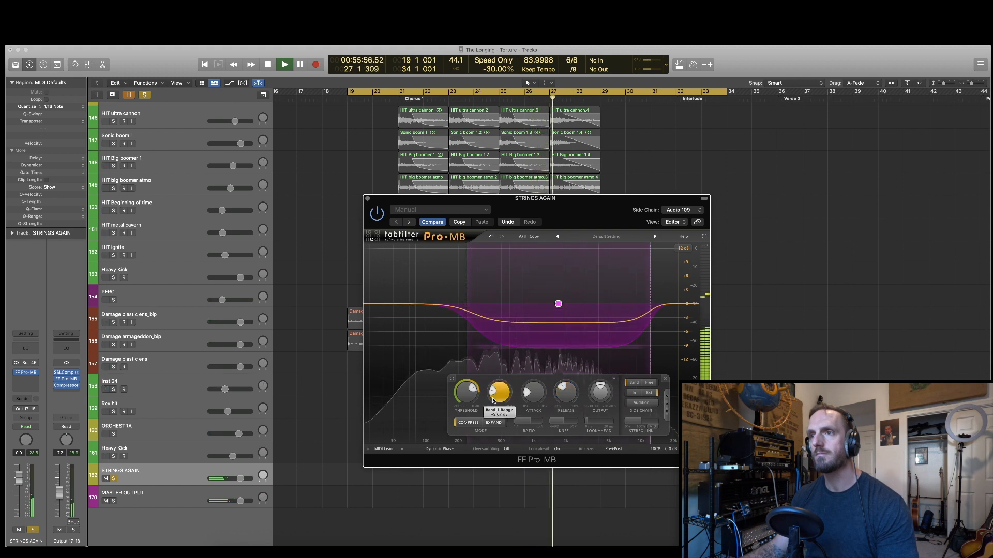
pyautogui.press('space')
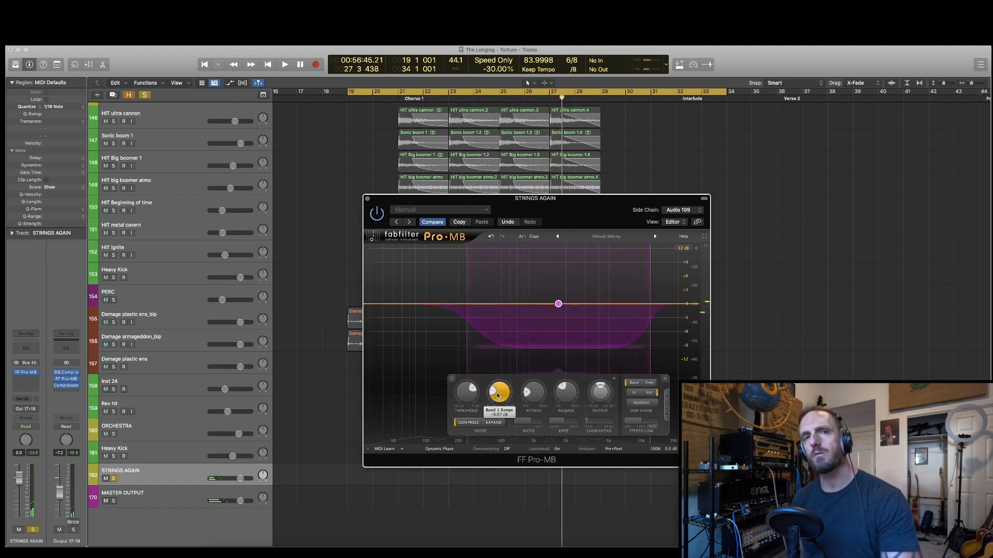
pyautogui.moveTo(497, 396)
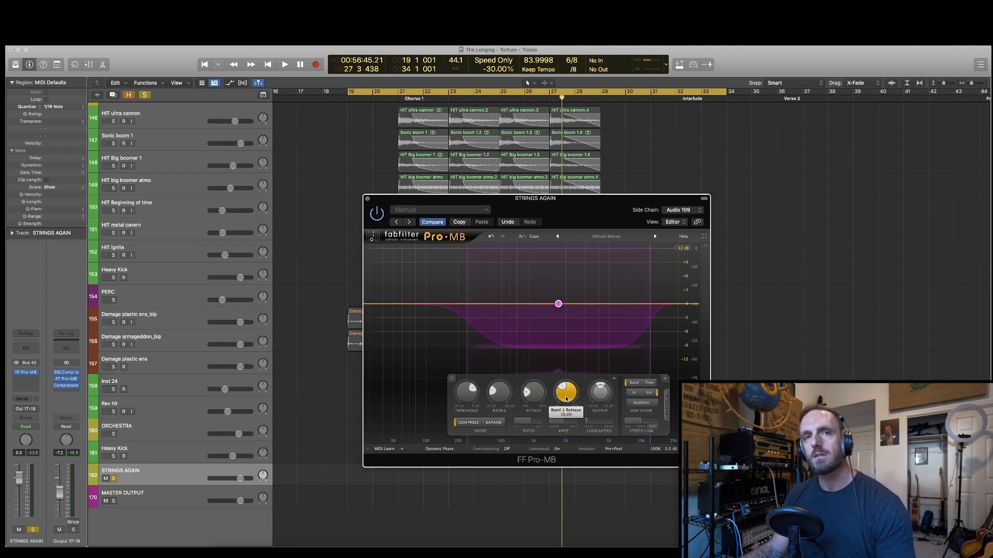
pyautogui.moveTo(566, 398)
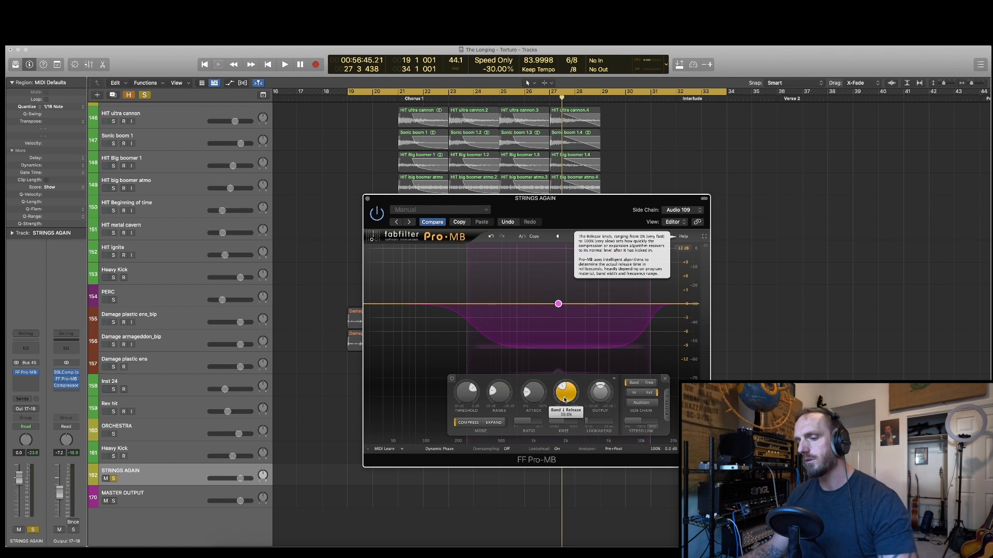
# Step: Replay from bar 19 with STRINGS AGAIN unsoloed and lengthen the band's release further
pyautogui.moveTo(532, 201); pyautogui.dragTo(686, 202)
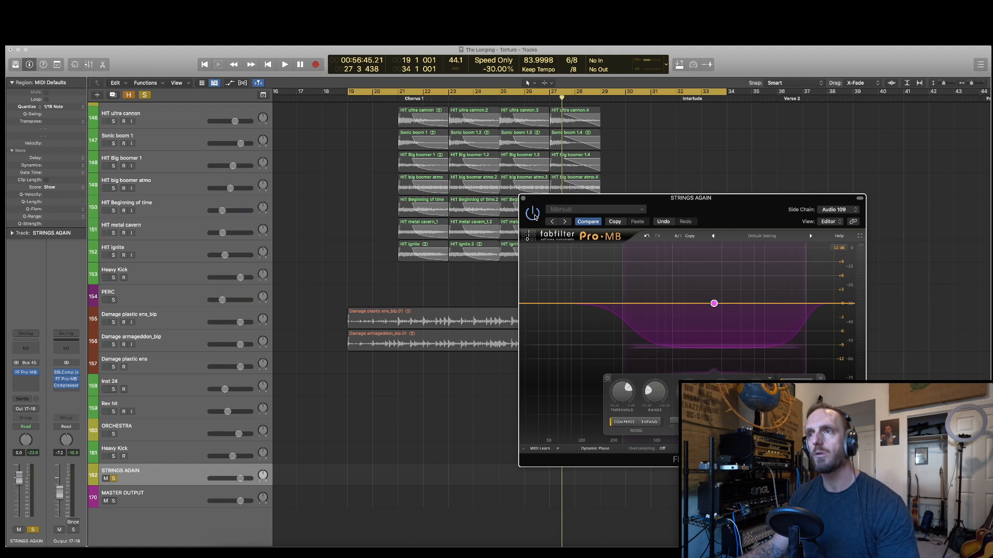
pyautogui.press('space')
pyautogui.moveTo(569, 200); pyautogui.dragTo(543, 179)
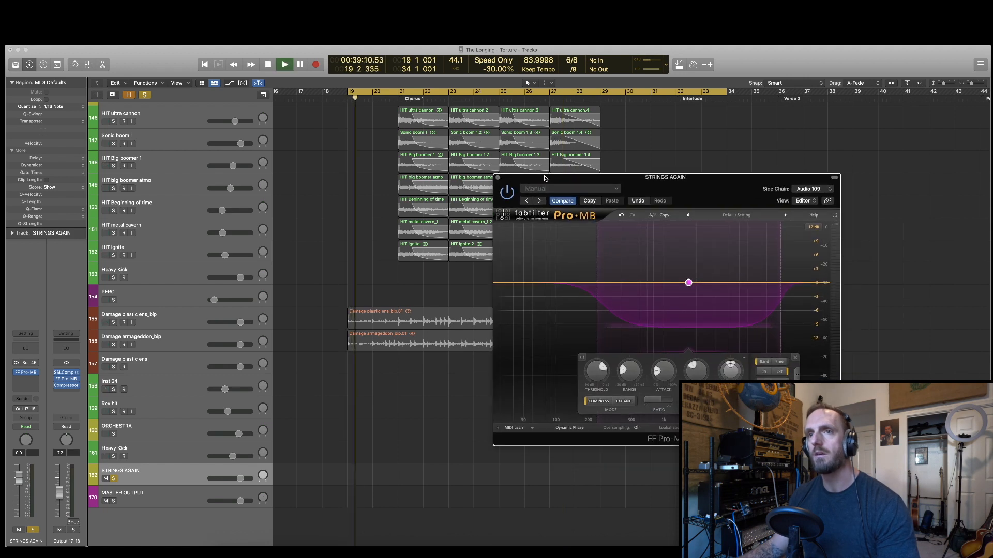
pyautogui.click(113, 479)
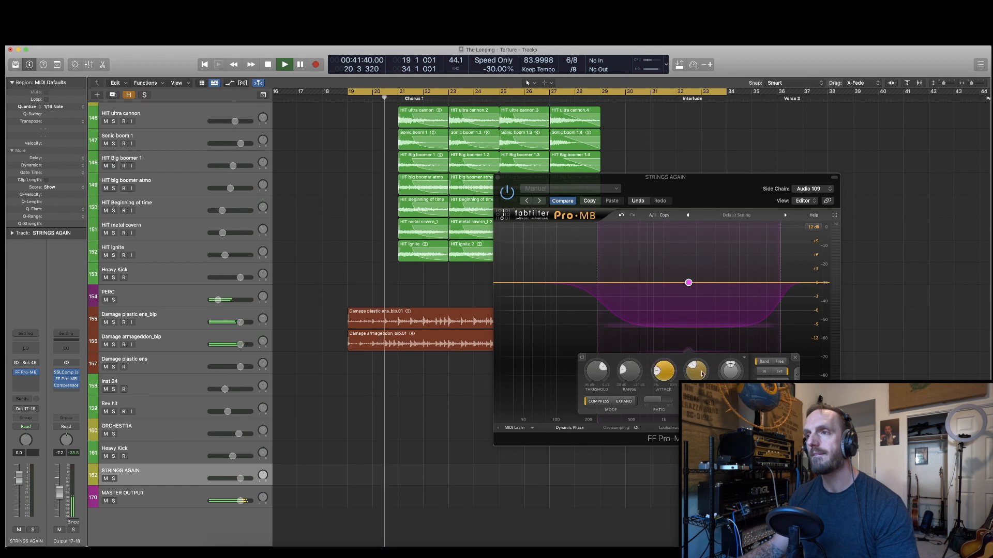
pyautogui.moveTo(698, 378); pyautogui.dragTo(690, 362)
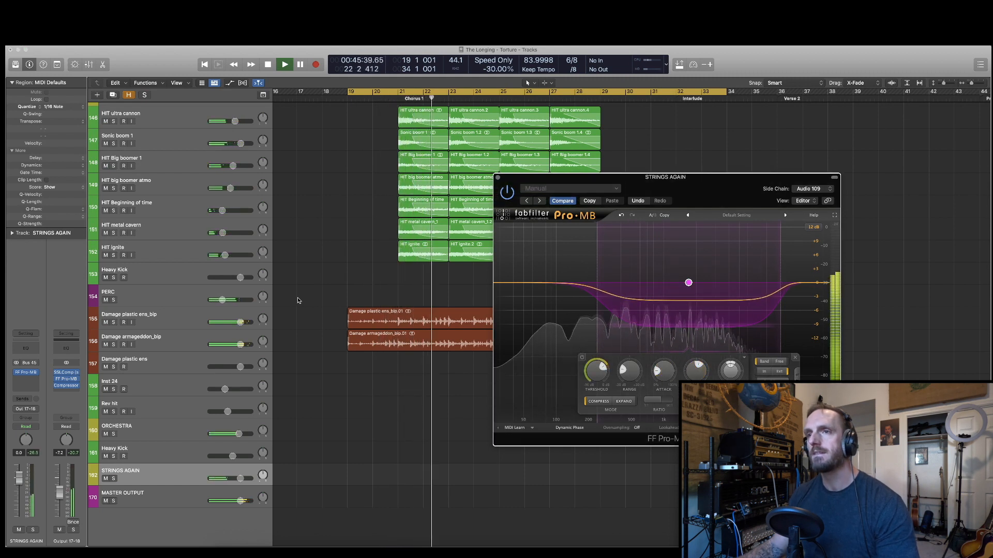
# Step: Compare the vocal-triggered ducking on STRINGS AGAIN in solo and in the full mix, and replay the chorus
pyautogui.moveTo(594, 176); pyautogui.dragTo(665, 165)
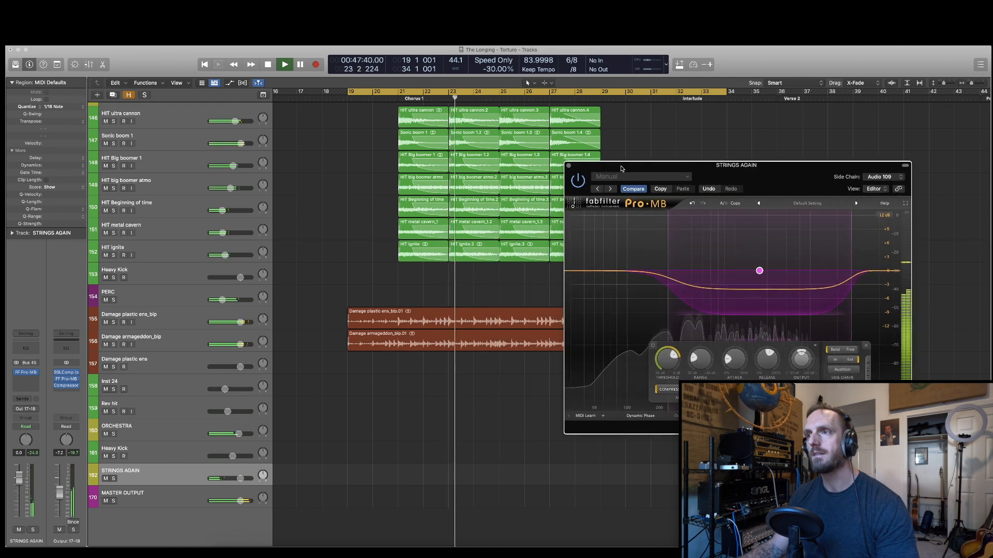
pyautogui.click(114, 479)
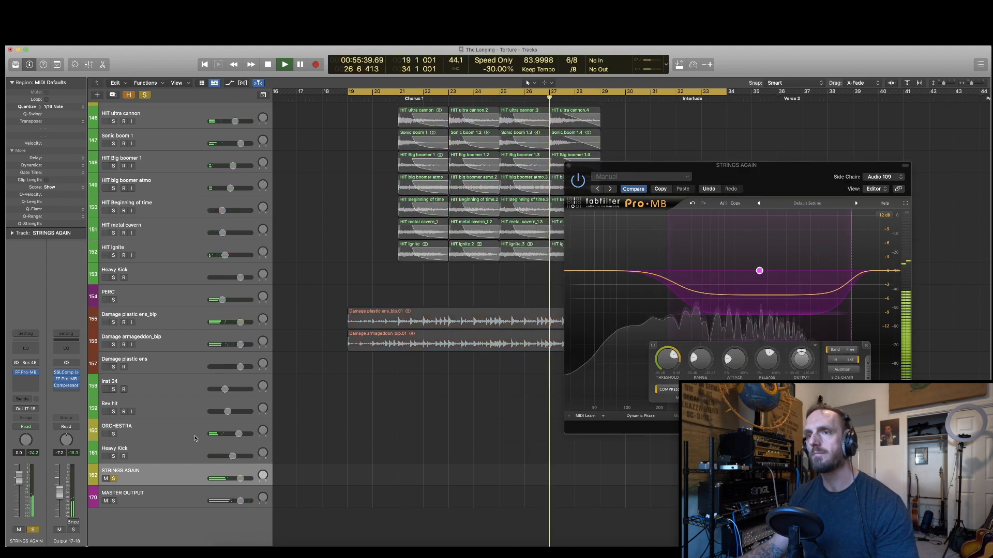
pyautogui.press('s')
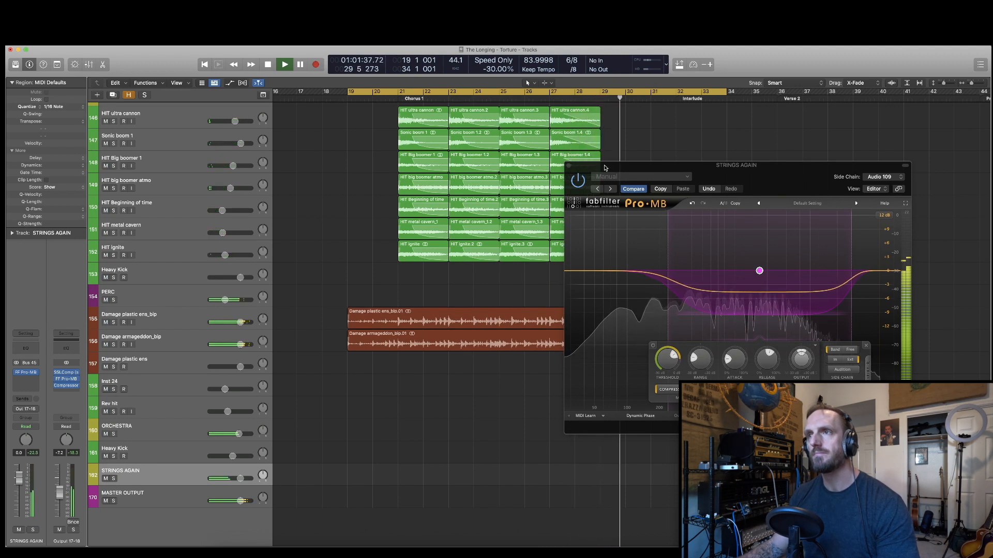
pyautogui.moveTo(605, 168); pyautogui.dragTo(415, 129)
pyautogui.press('space')
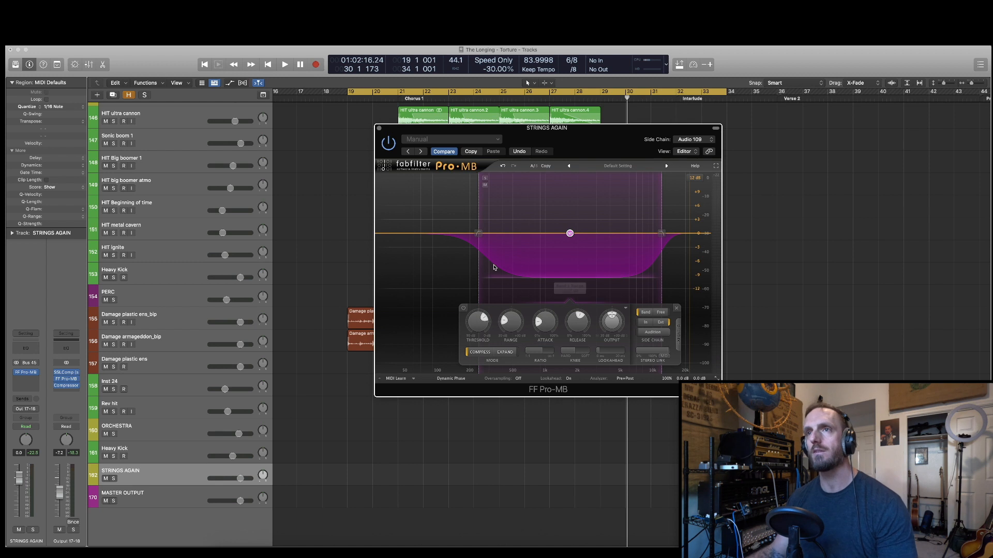
pyautogui.press('space')
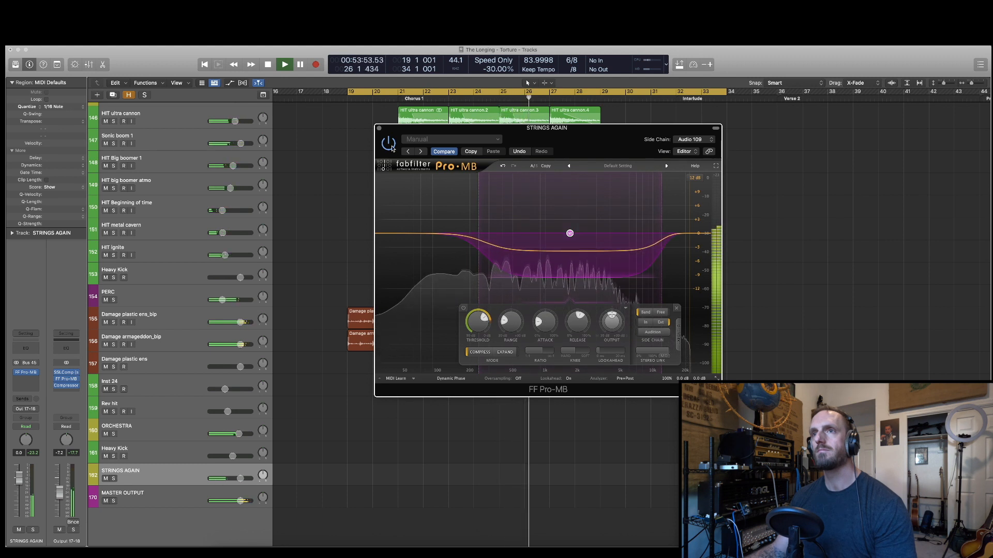
pyautogui.press('space')
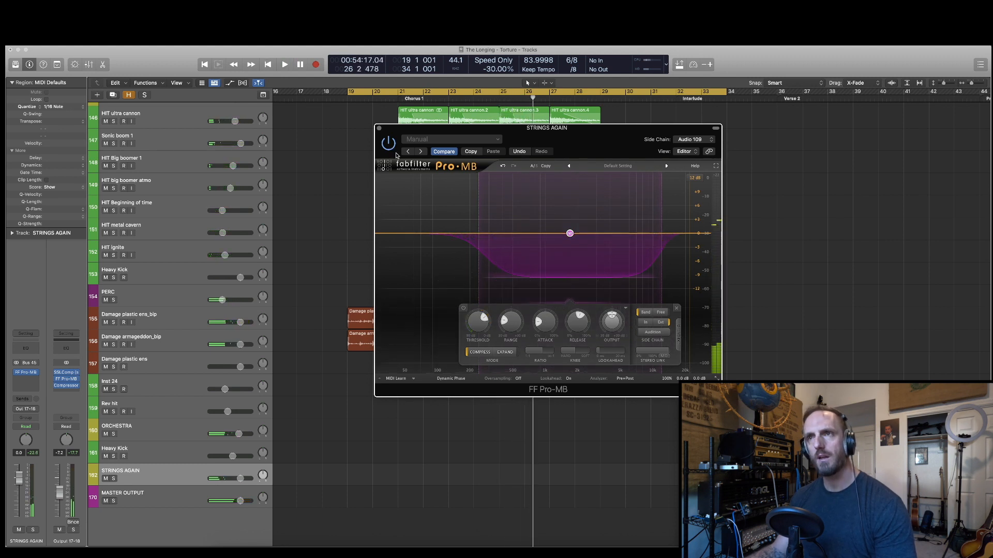
# Step: Close the Pro-MB window and load a plug-in from the choices for the FF Pro-MB insert slot on STRINGS AGAIN
pyautogui.click(379, 129)
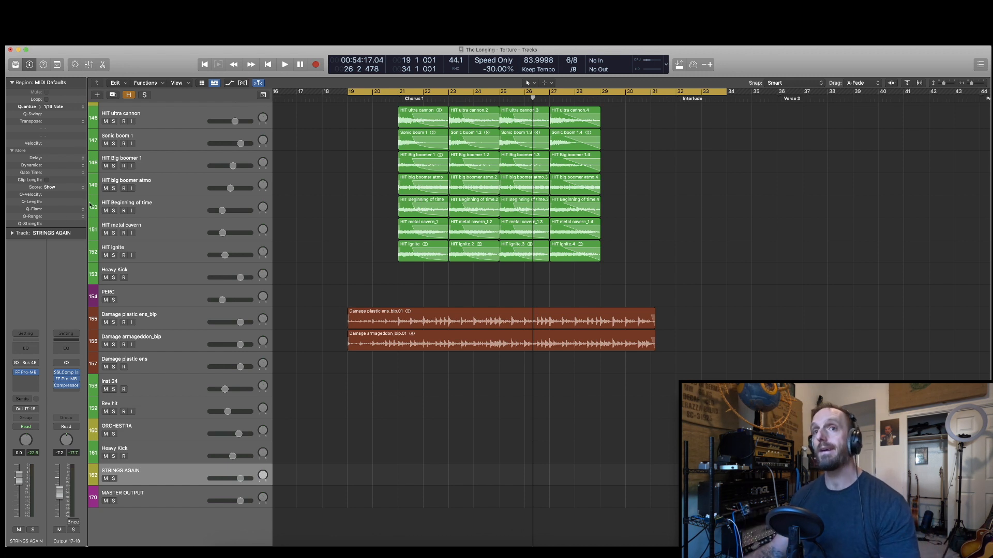
pyautogui.click(36, 374)
pyautogui.moveTo(68, 415)
pyautogui.click(114, 414)
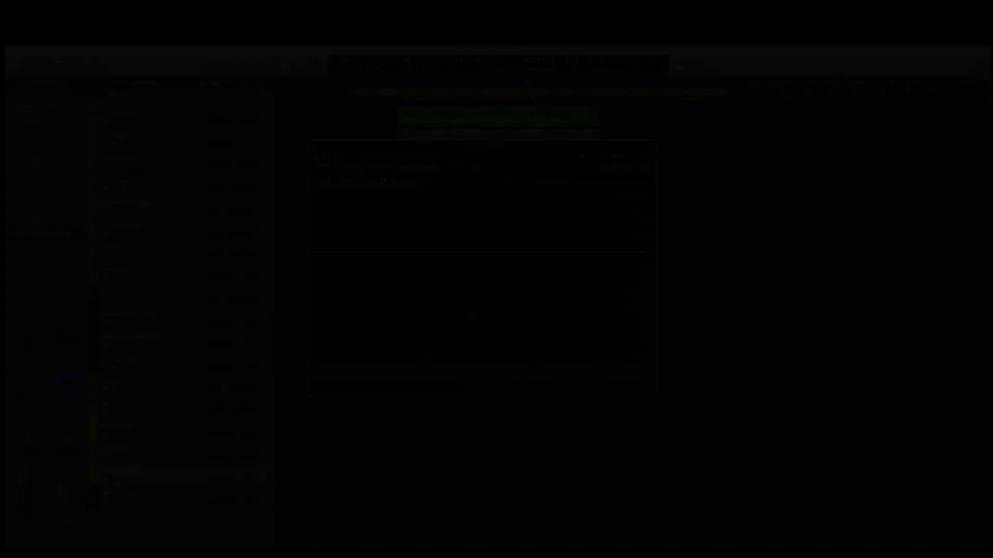